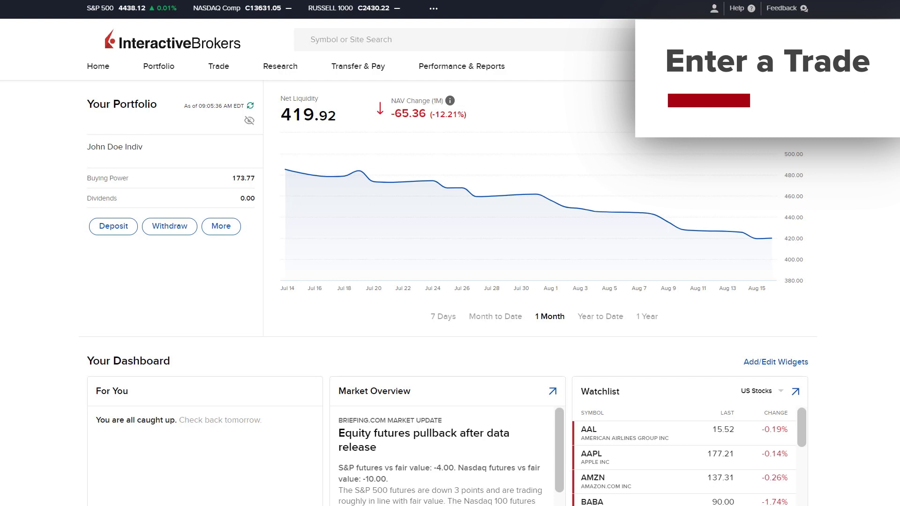
- Open the Stocks Order Ticket page from the Trade menu
left_click(214, 71)
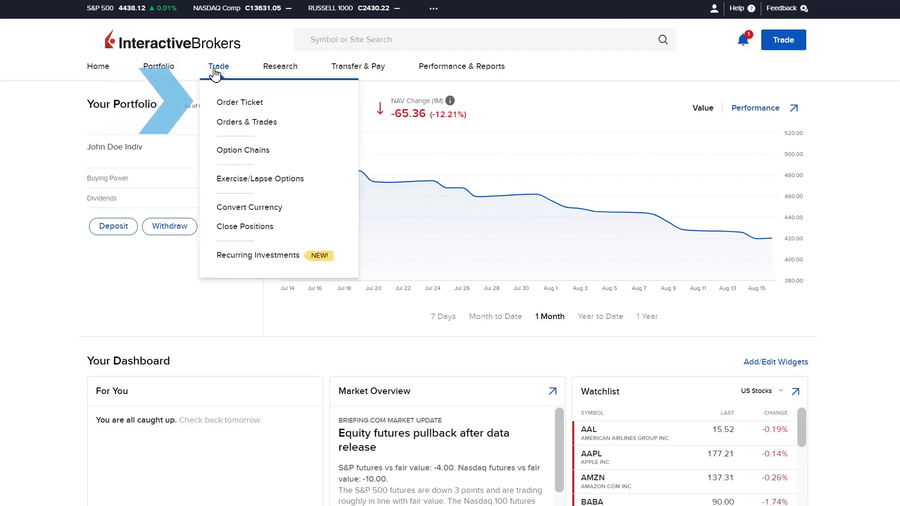
left_click(259, 104)
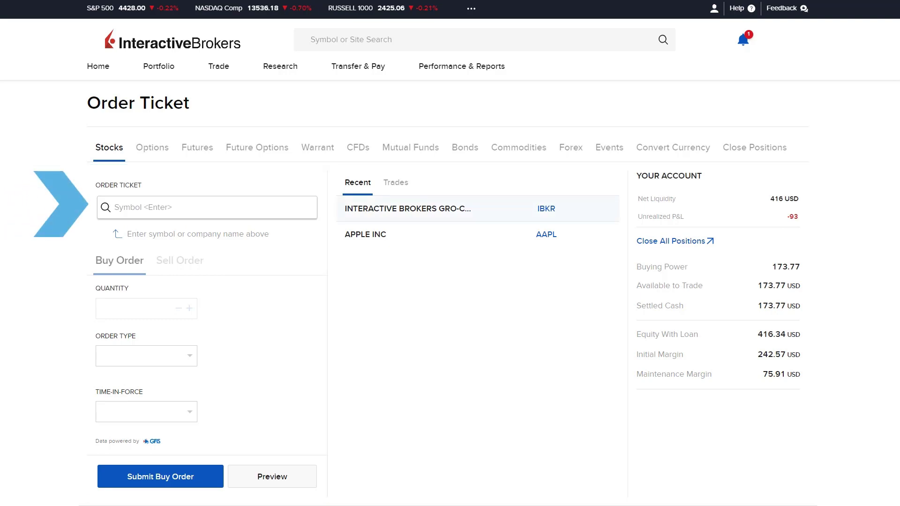
- Search GOOG and load ALPHABET INC-CL C on NASDAQ into the buy ticket
left_click(146, 205)
type("GOOG")
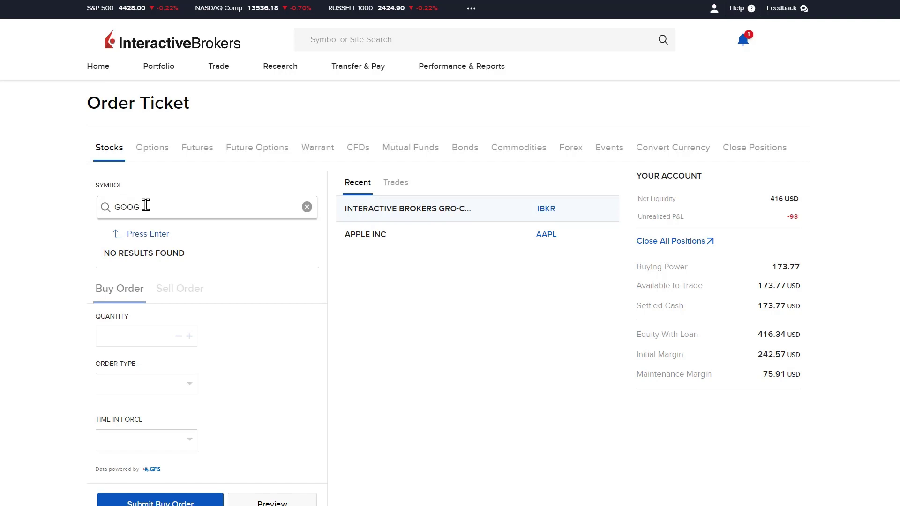
key("Return")
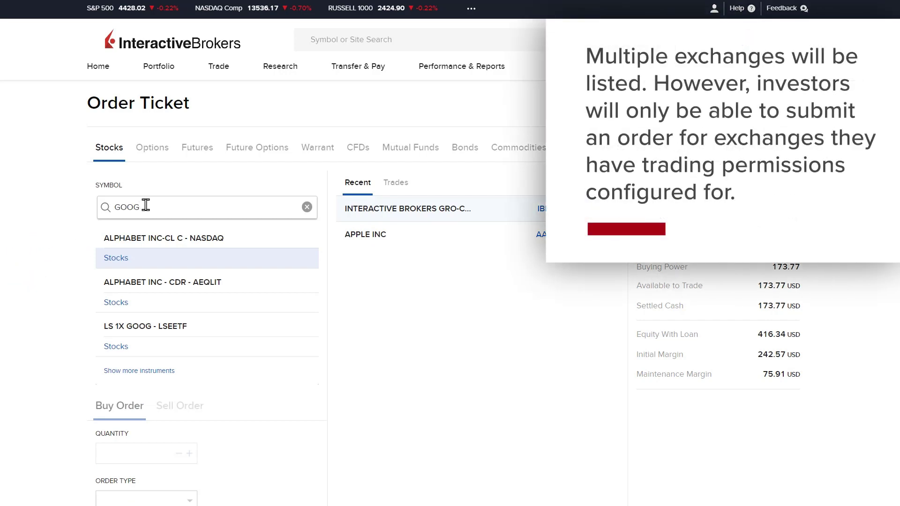
left_click(119, 263)
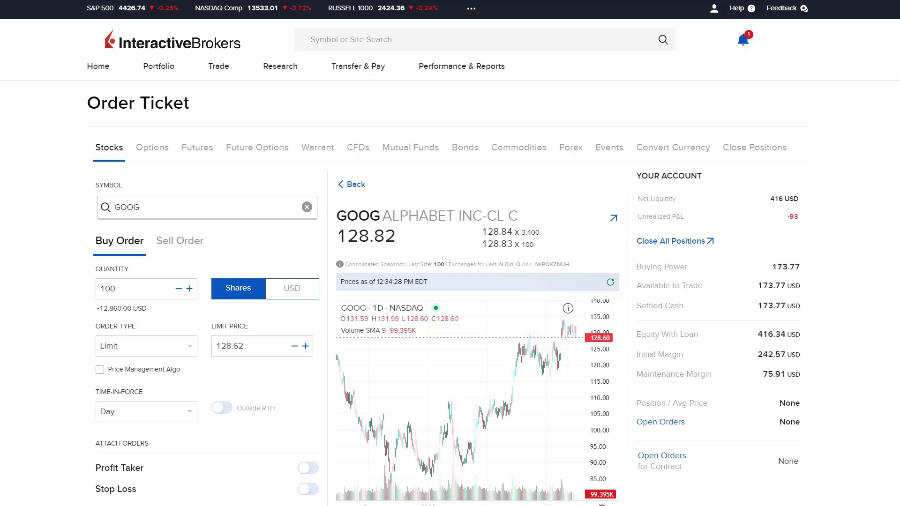
- Review GOOG's quote details and 6M chart, then return to the blank Order Ticket
scroll(448, 291, "down", 6)
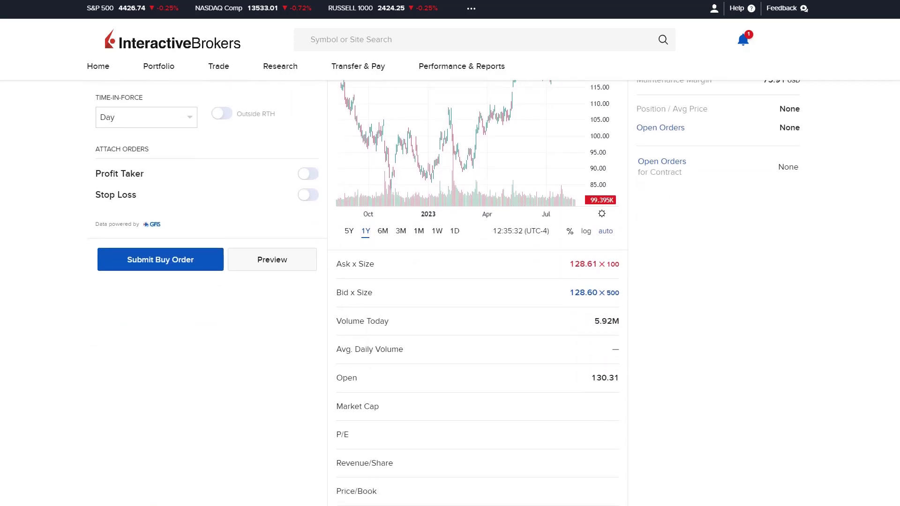
scroll(448, 291, "down", 2)
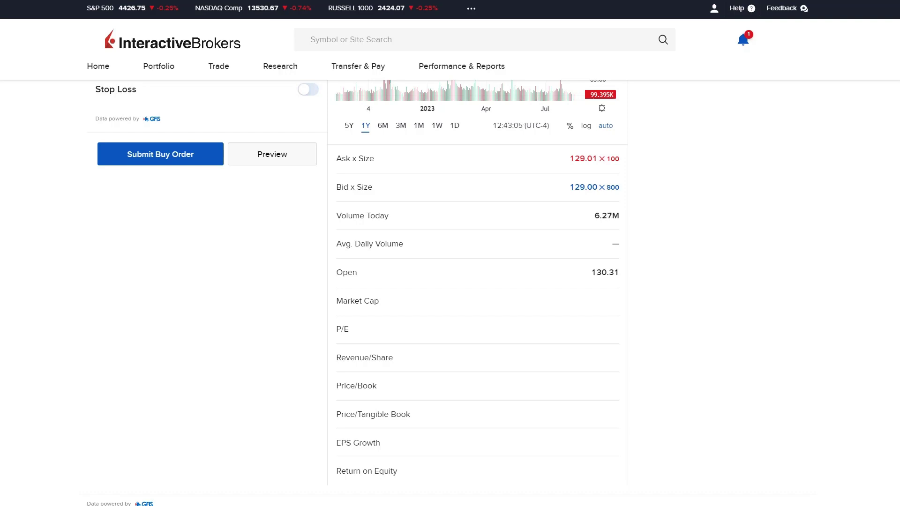
scroll(450, 291, "up", 4)
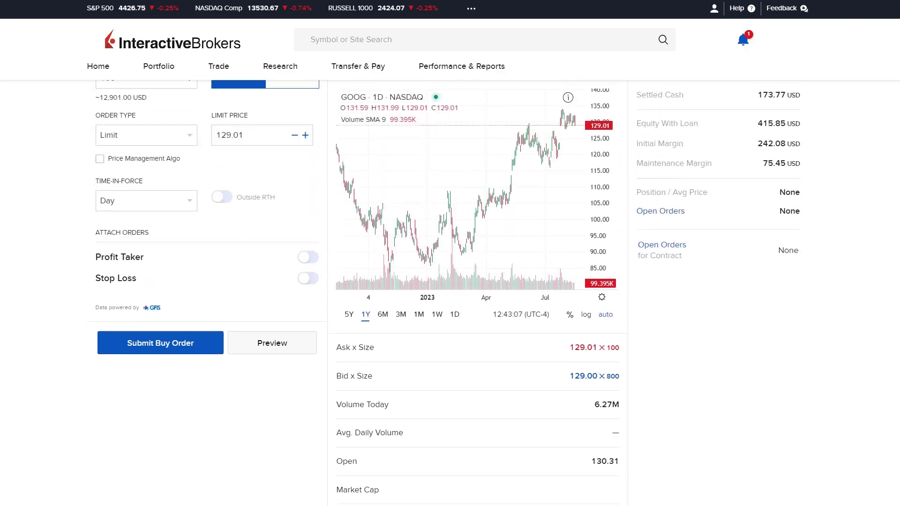
scroll(450, 291, "up", 3)
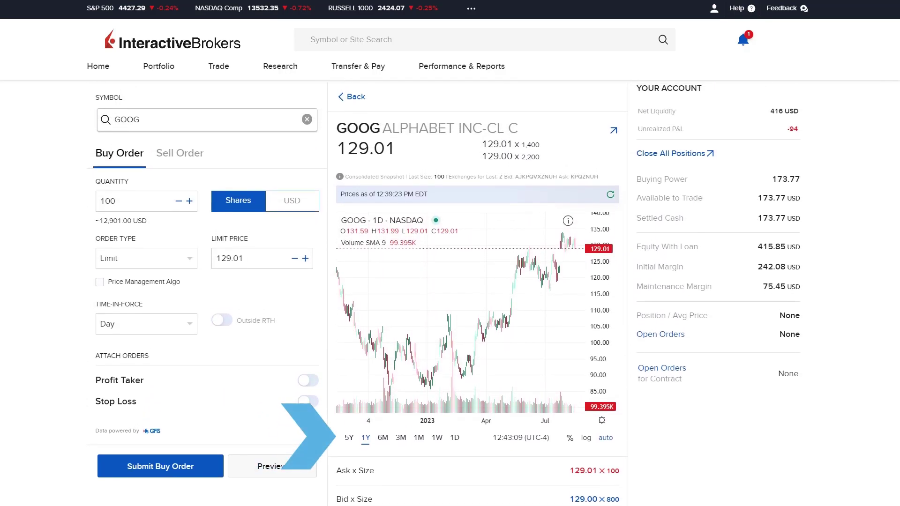
left_click(382, 437)
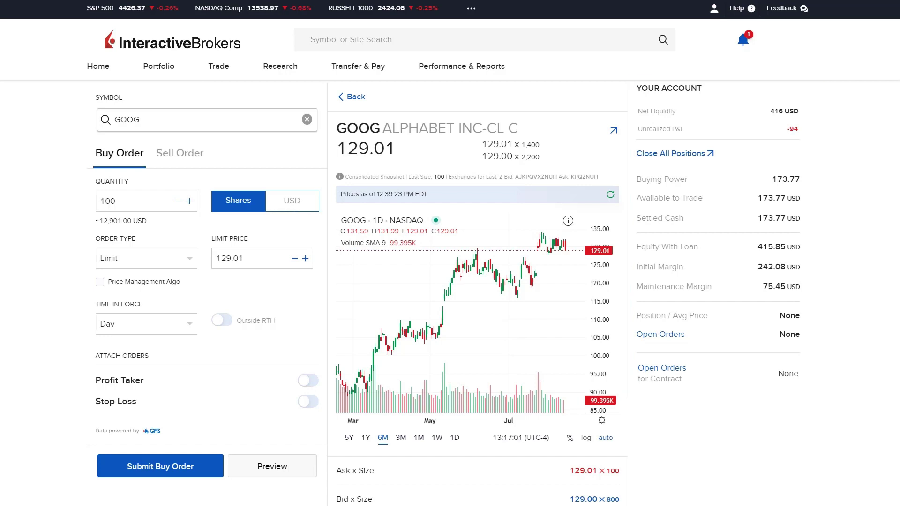
left_click(352, 96)
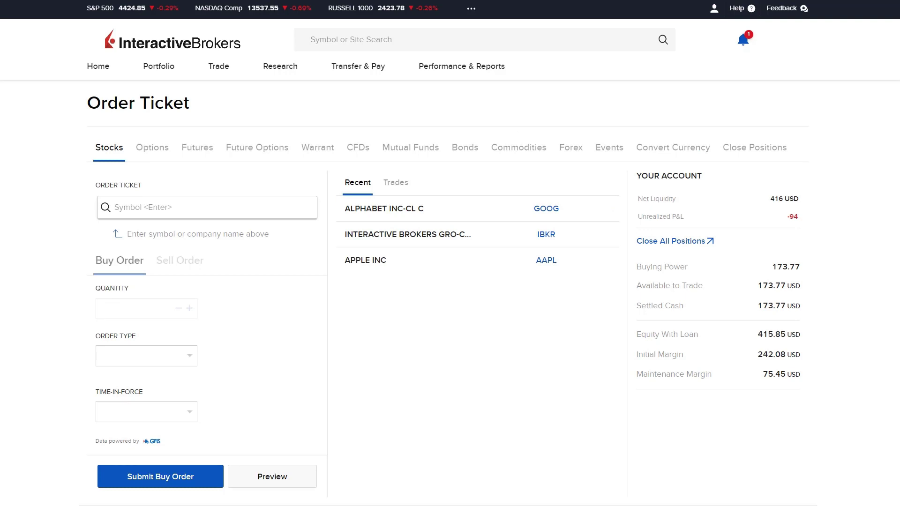
- Reopen ALPHABET INC-CL C from Recent and set the quantity to 50 shares
left_click(420, 212)
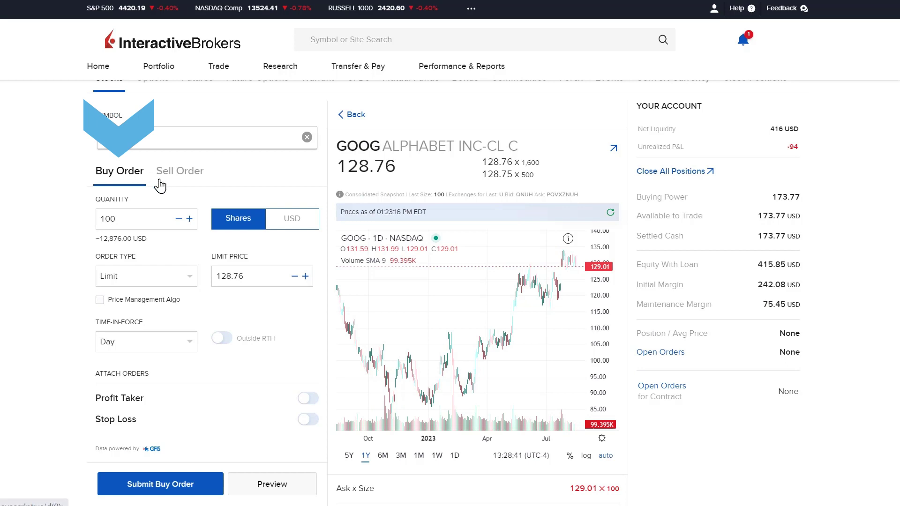
double_click(137, 215)
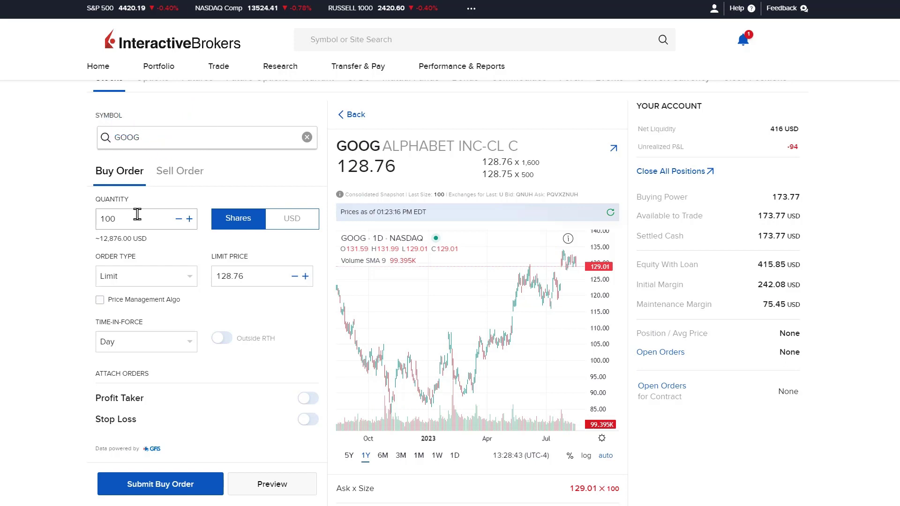
type("50")
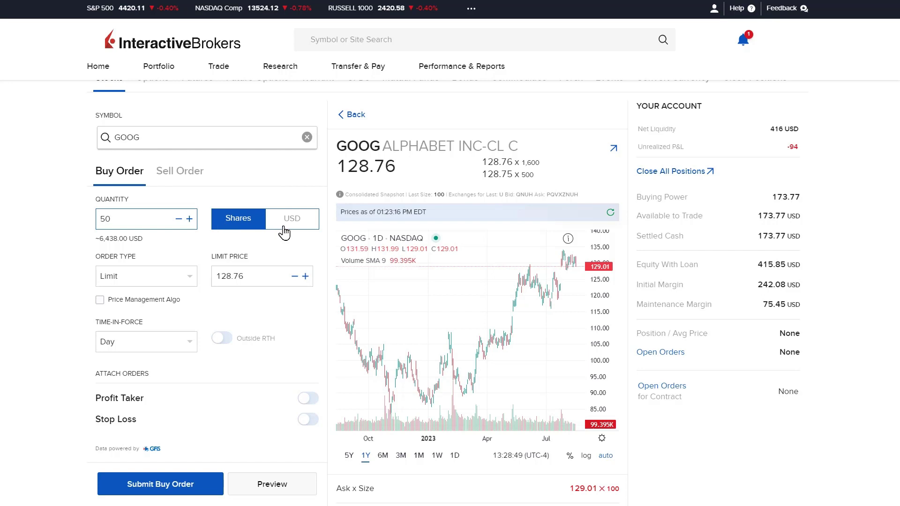
- Keep Limit, choose Good Till Cancel and enable Outside RTH, then go to Portfolio
left_click(195, 280)
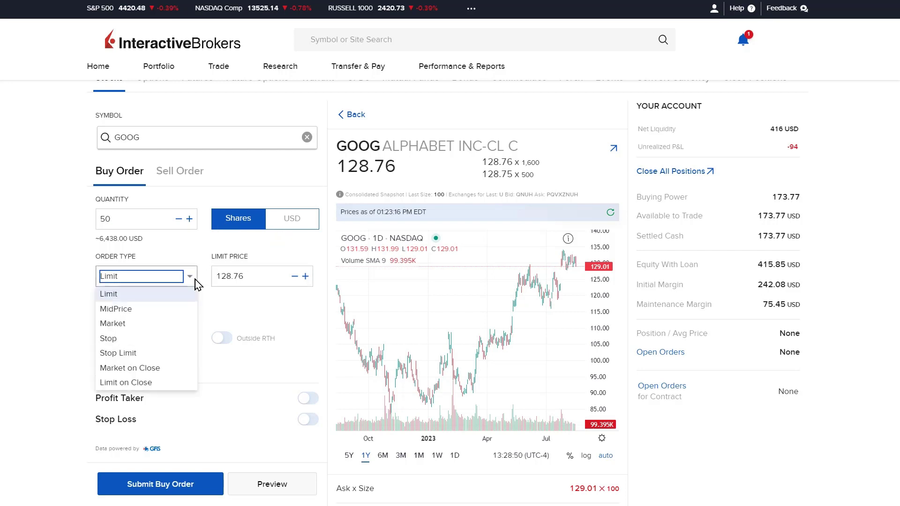
left_click(195, 279)
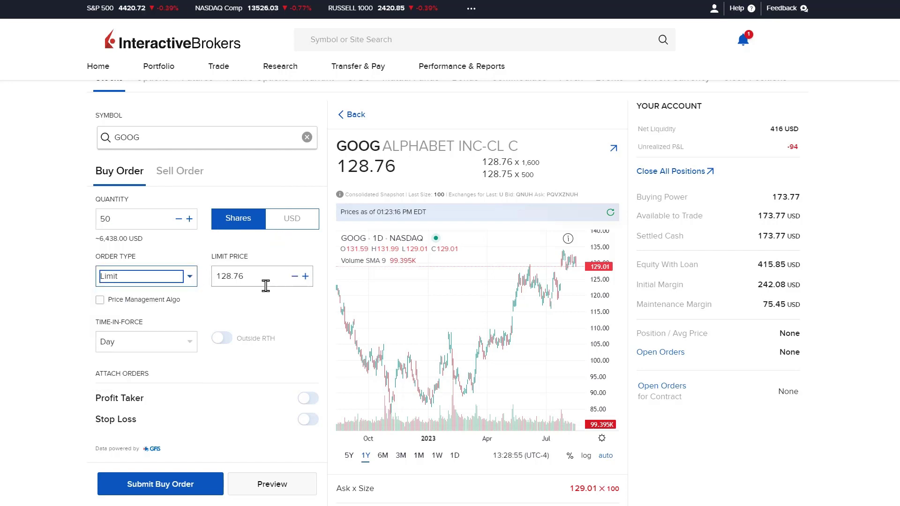
left_click(192, 341)
left_click(182, 364)
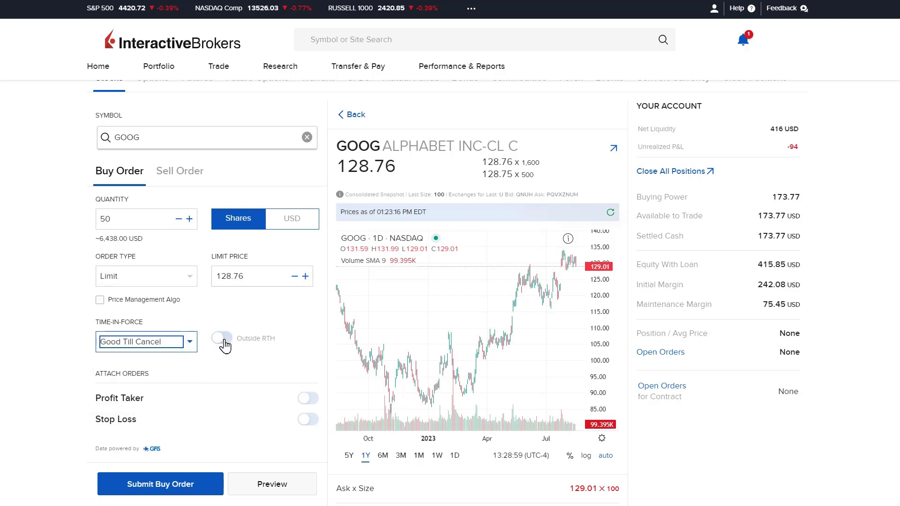
left_click(224, 342)
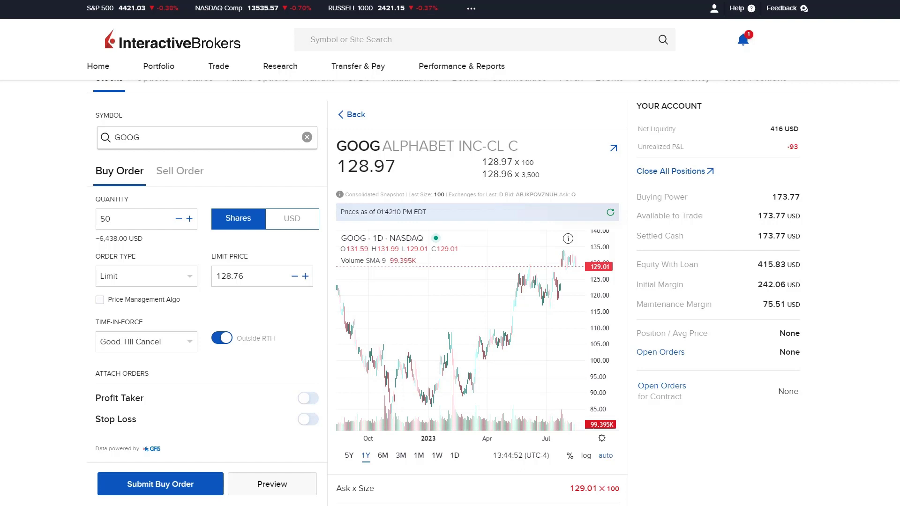
left_click(154, 71)
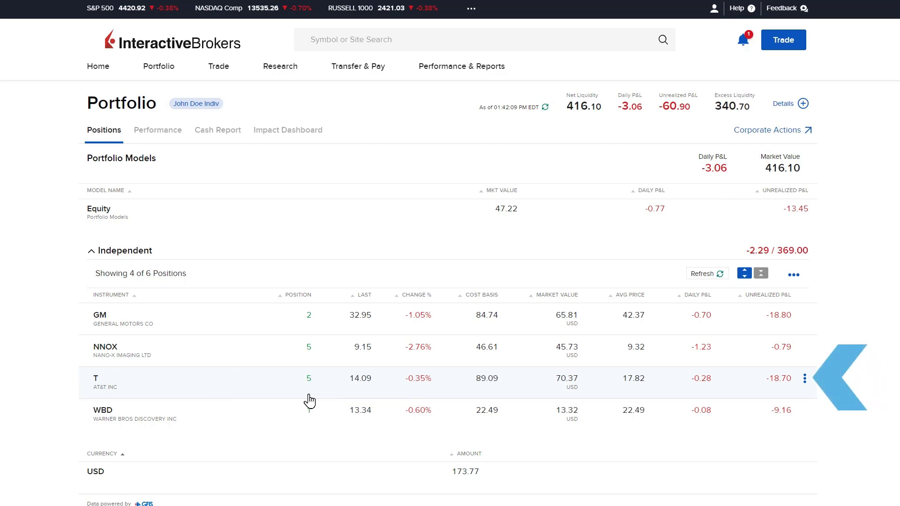
- Show the Buy/Sell/Close actions for the AT&T (T) position, then return Home
left_click(805, 379)
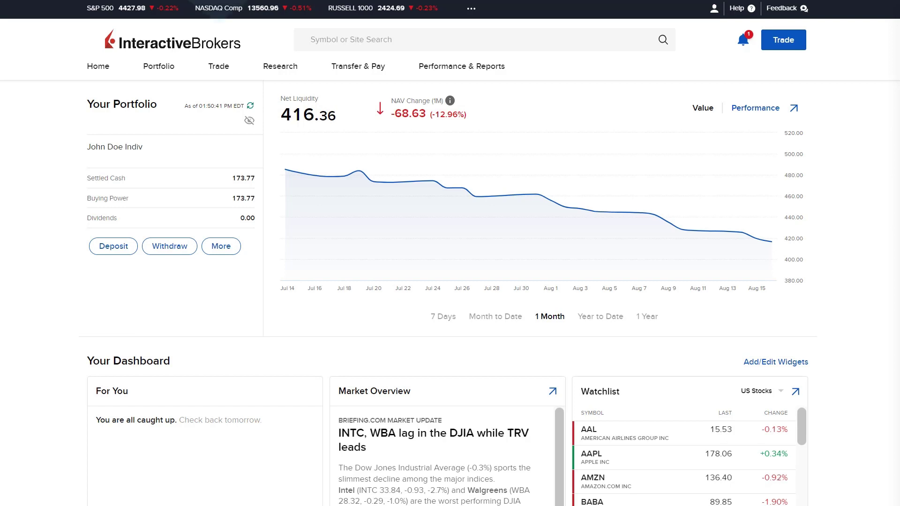
left_click(220, 73)
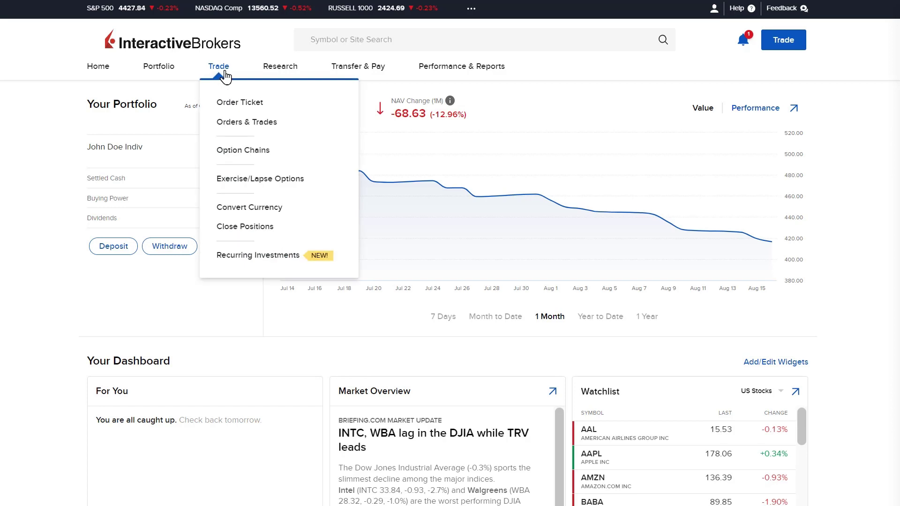
- View Orders & Trades with the submitted SPY buy and filled sale of 5 T
left_click(275, 123)
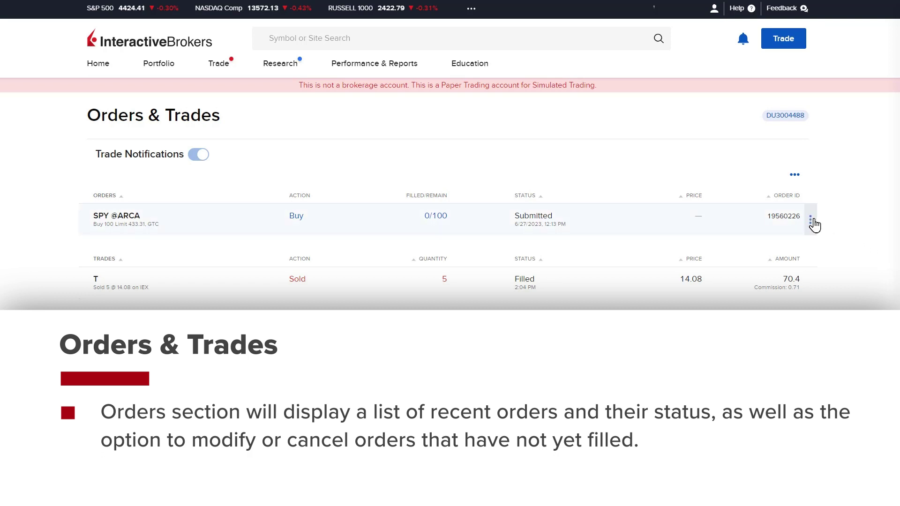
mouse_move(816, 224)
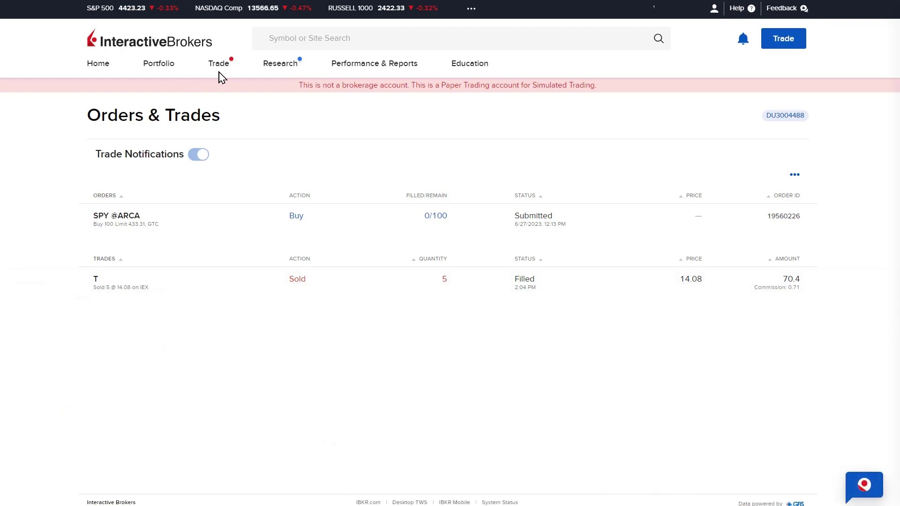
- Start a currency conversion from USD to EUR
left_click(224, 69)
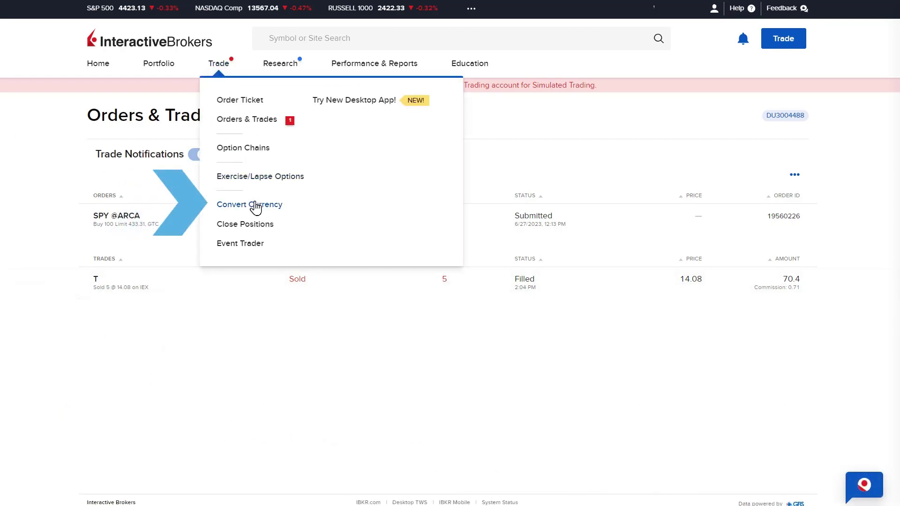
left_click(256, 206)
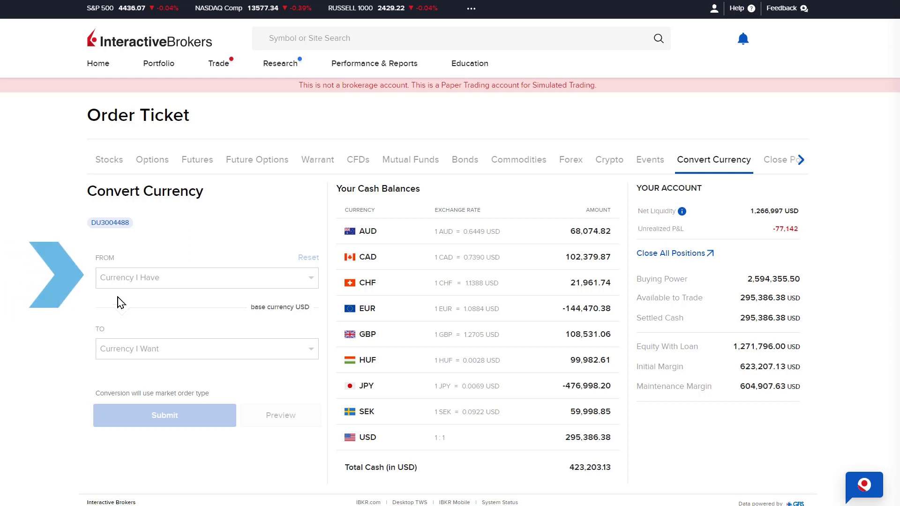
left_click(311, 280)
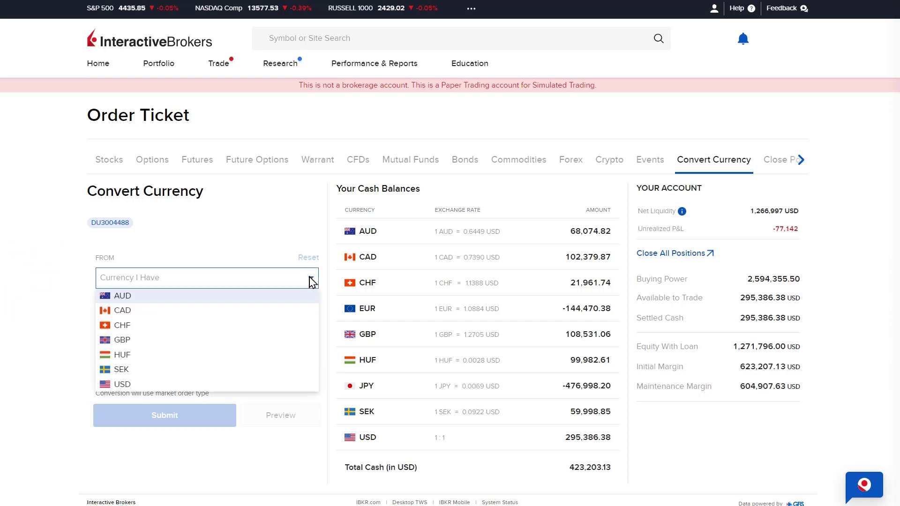
left_click(280, 385)
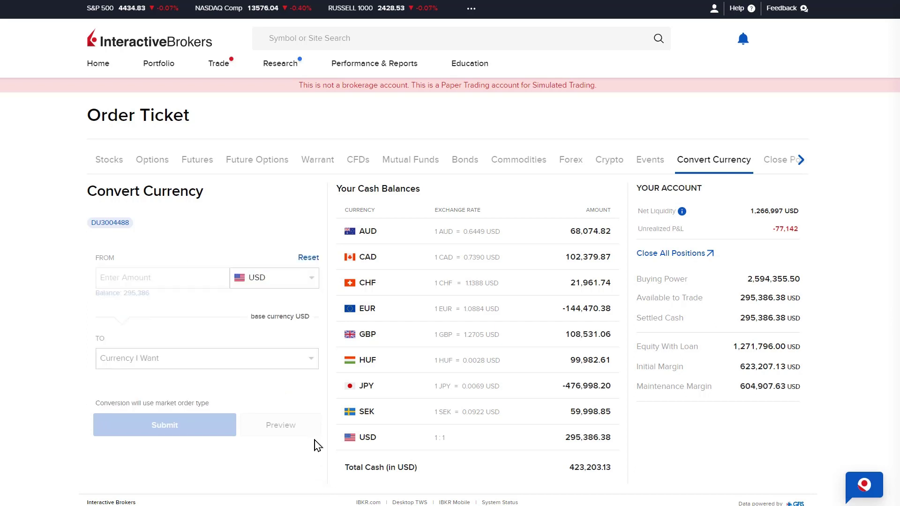
left_click(310, 369)
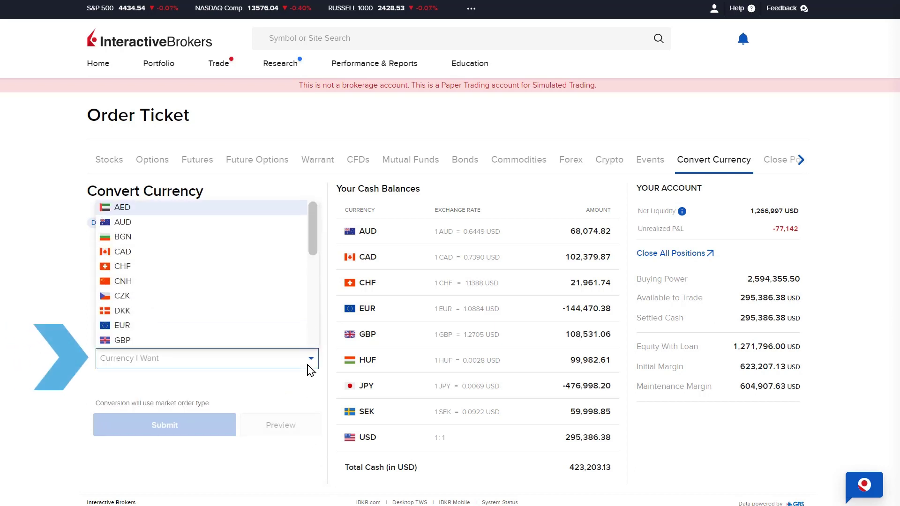
left_click(305, 326)
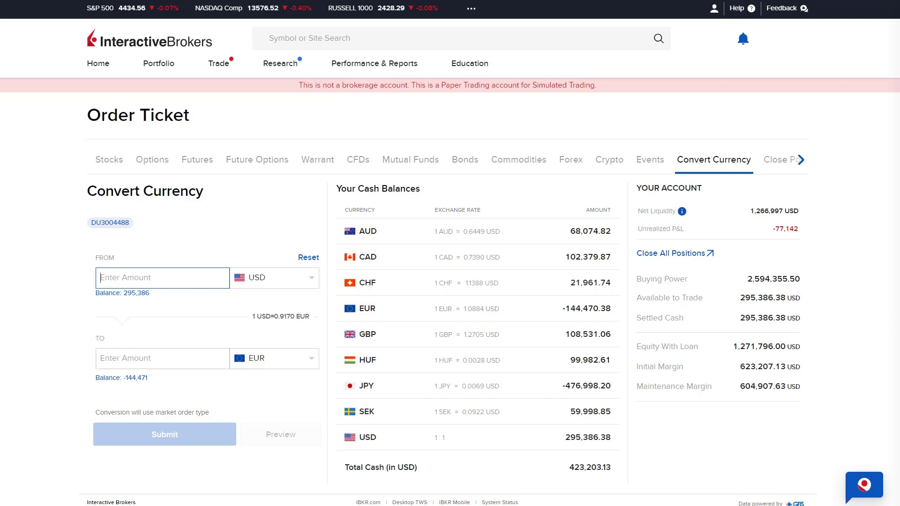
- Enter 1000 EUR as the amount to receive and submit the conversion
type("1000")
left_click(135, 358)
type("1000")
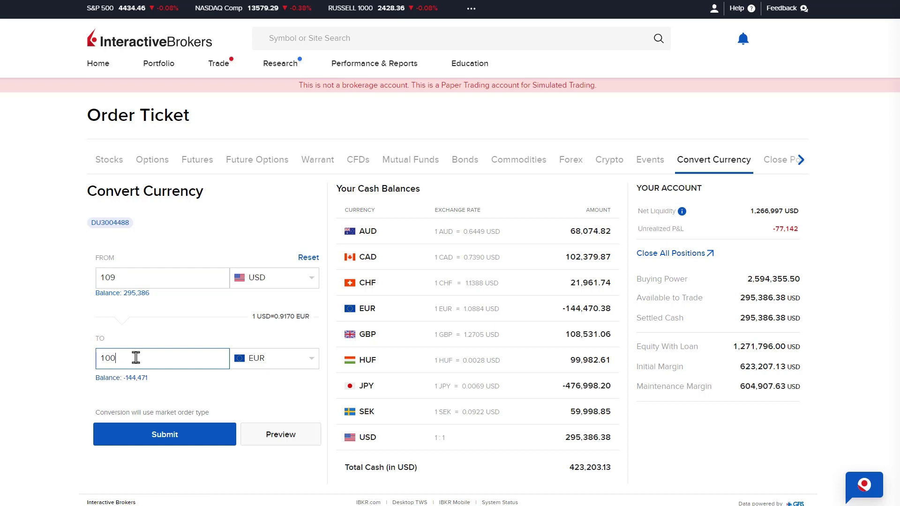
left_click(66, 364)
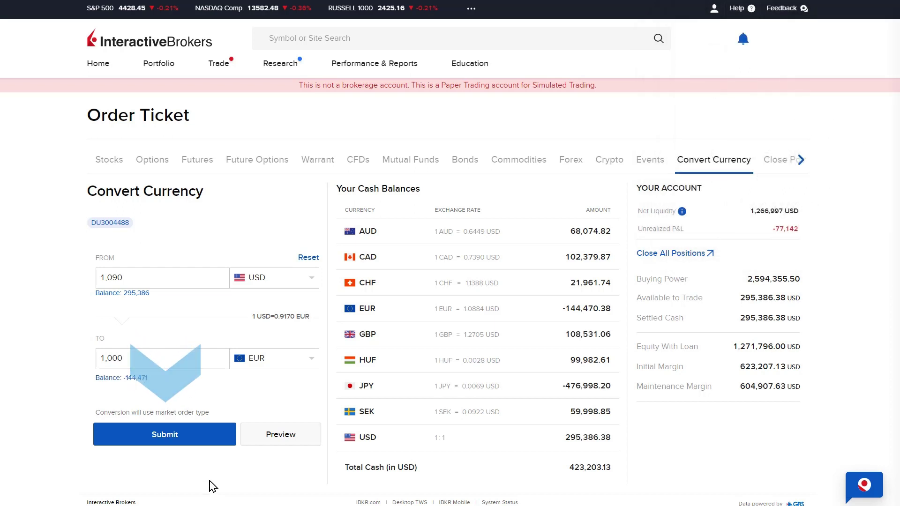
left_click(189, 438)
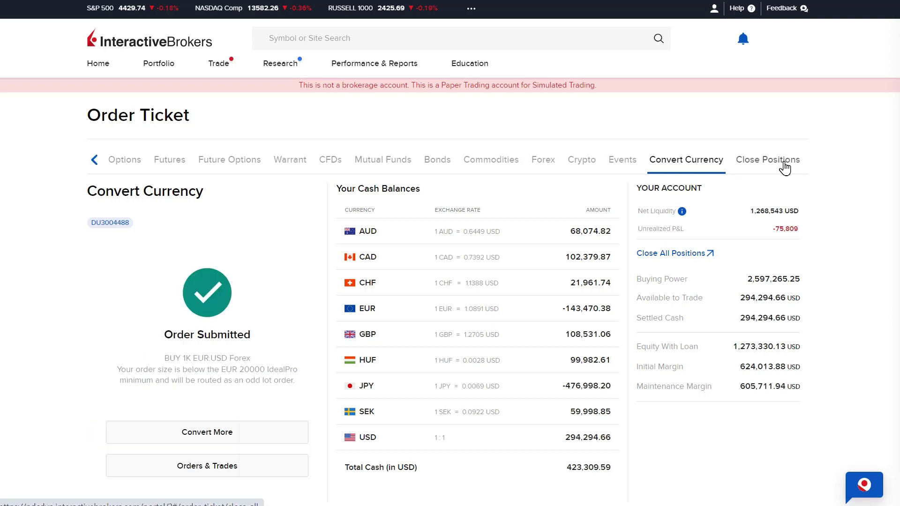
- In Close Positions, set Instruments to Stock and uncheck Short
left_click(784, 167)
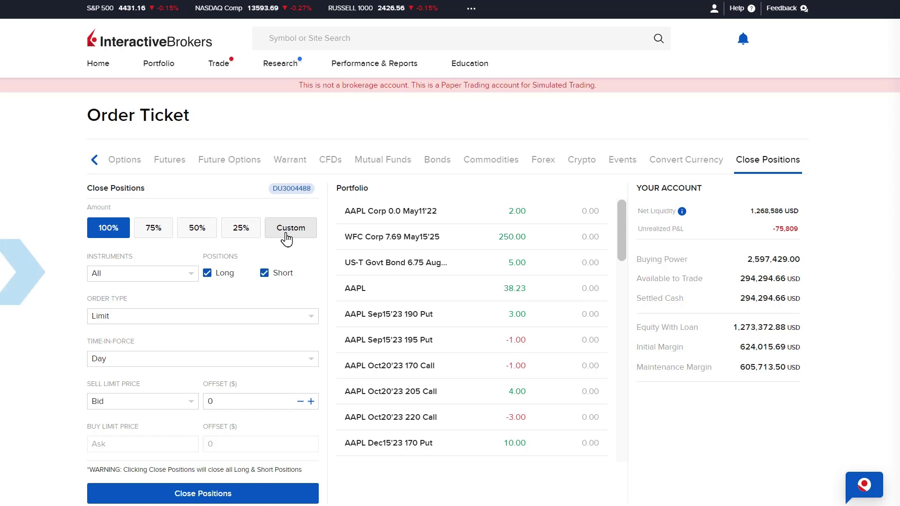
left_click(197, 275)
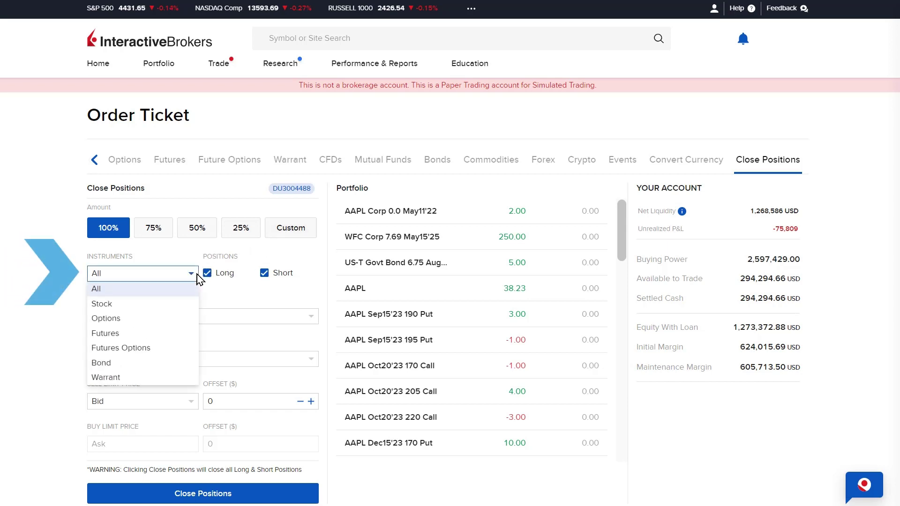
left_click(183, 304)
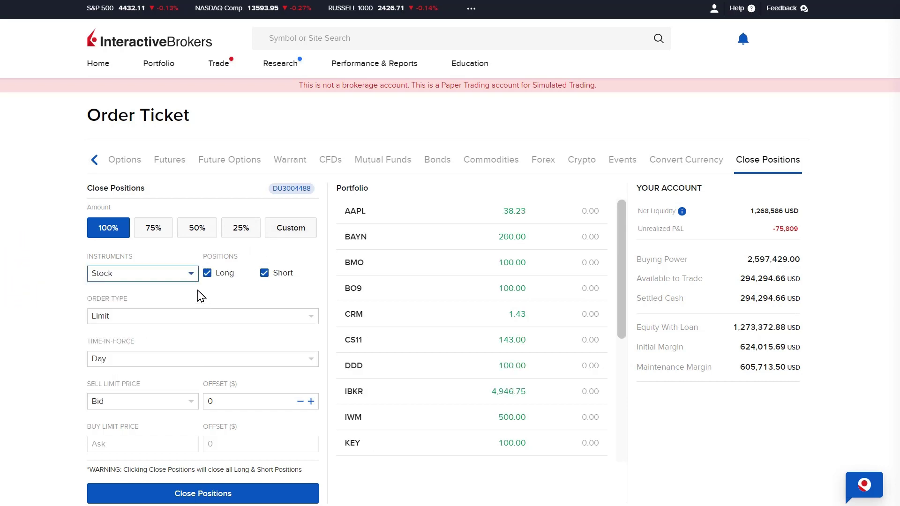
left_click(263, 275)
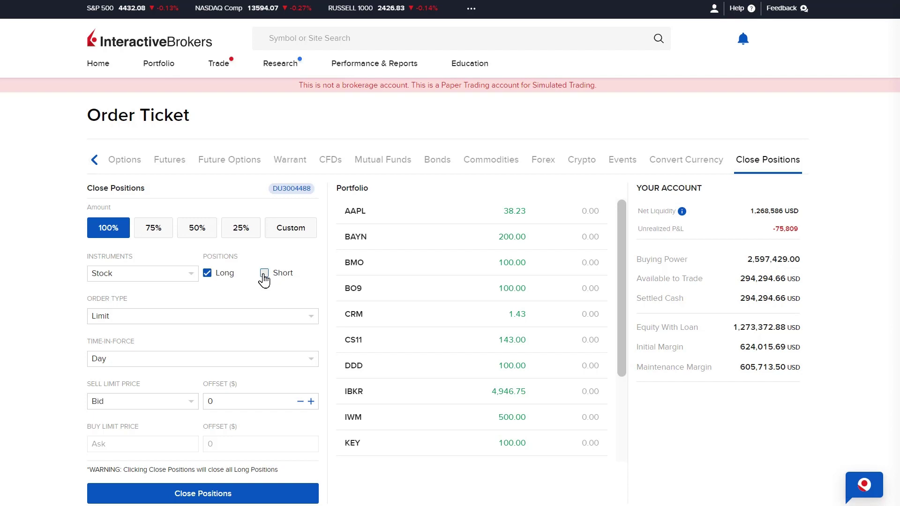